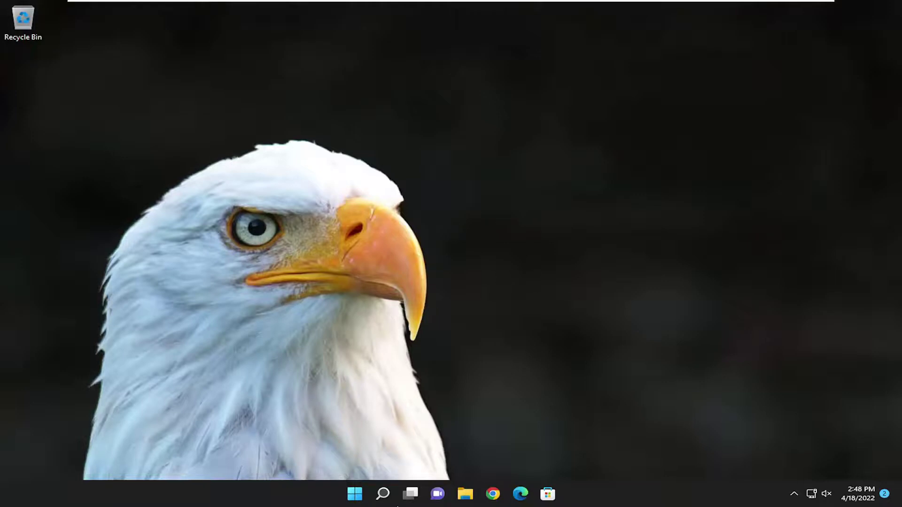
# Step: Search Windows for 'settings' and launch the Settings app
pyautogui.click(383, 494)
pyautogui.write('settings')
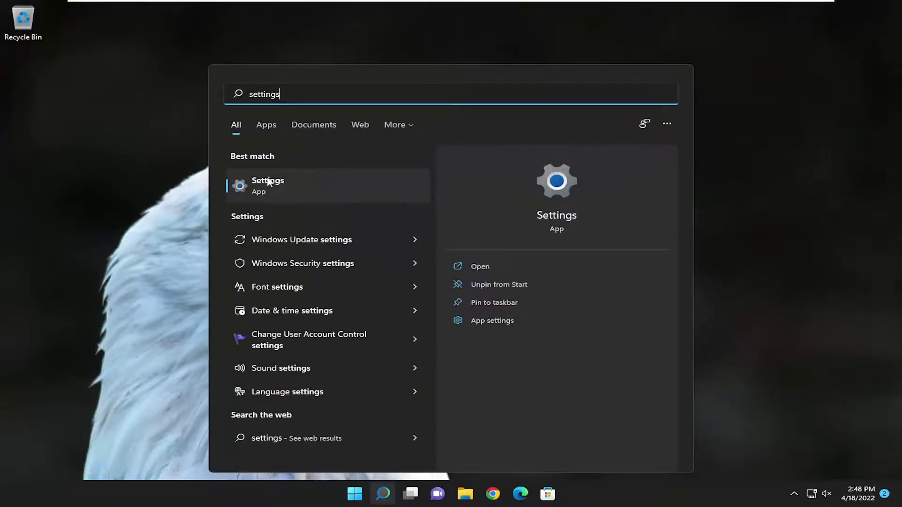
pyautogui.click(268, 183)
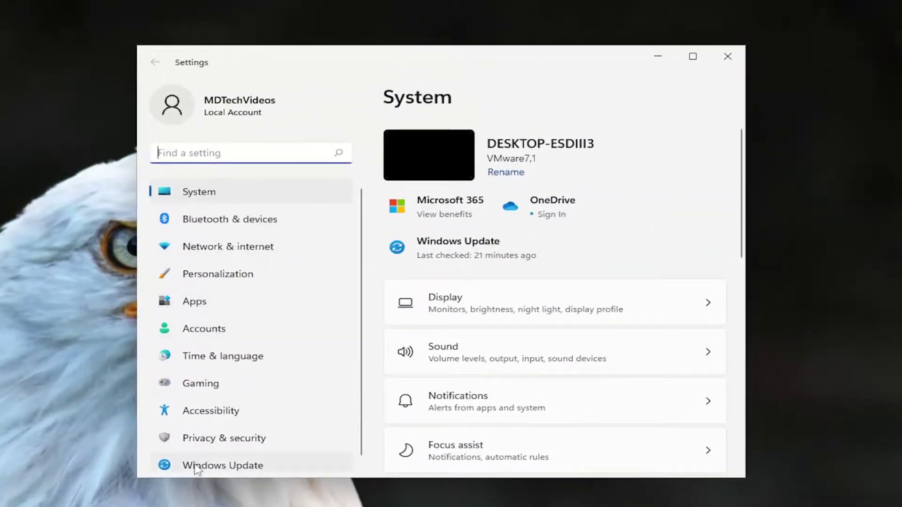
# Step: Go to the Windows Update page from the Settings sidebar
pyautogui.click(202, 471)
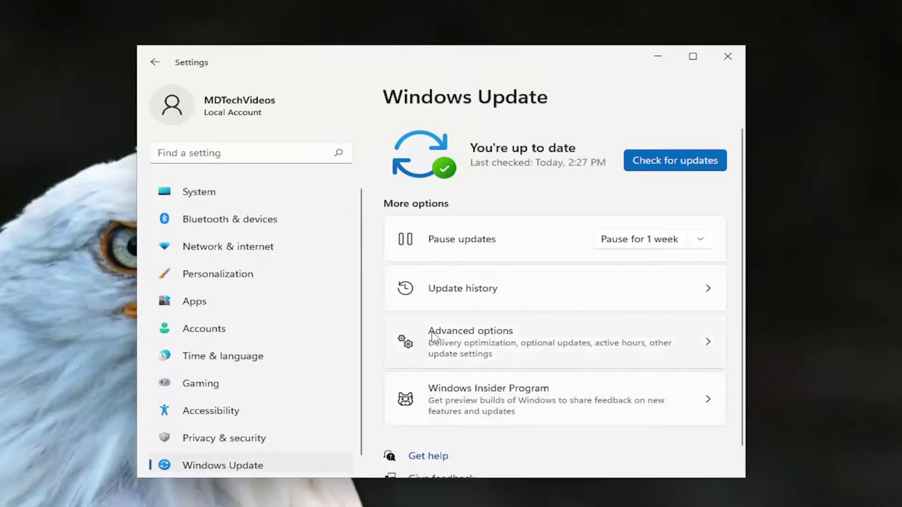
# Step: Under Advanced options, turn on 'Notify me when a restart is required', then close Settings
pyautogui.click(484, 343)
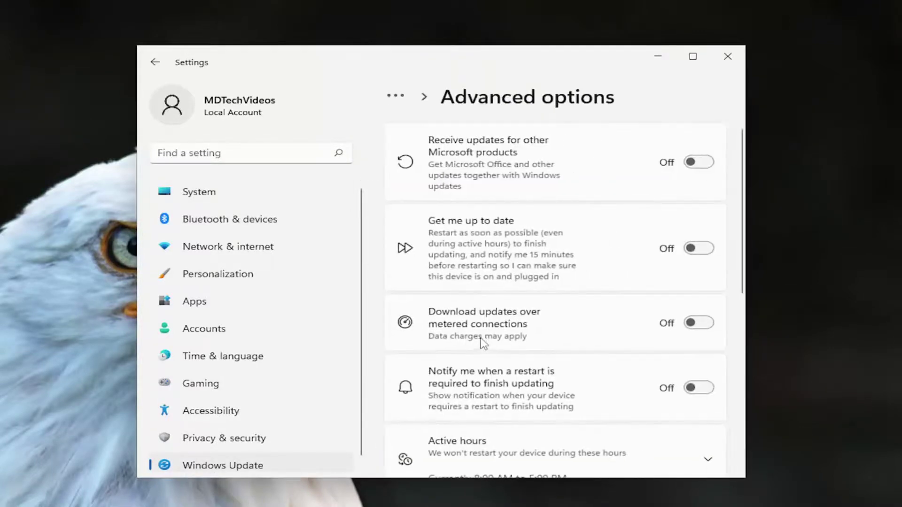
pyautogui.scroll(-2, 505, 261)
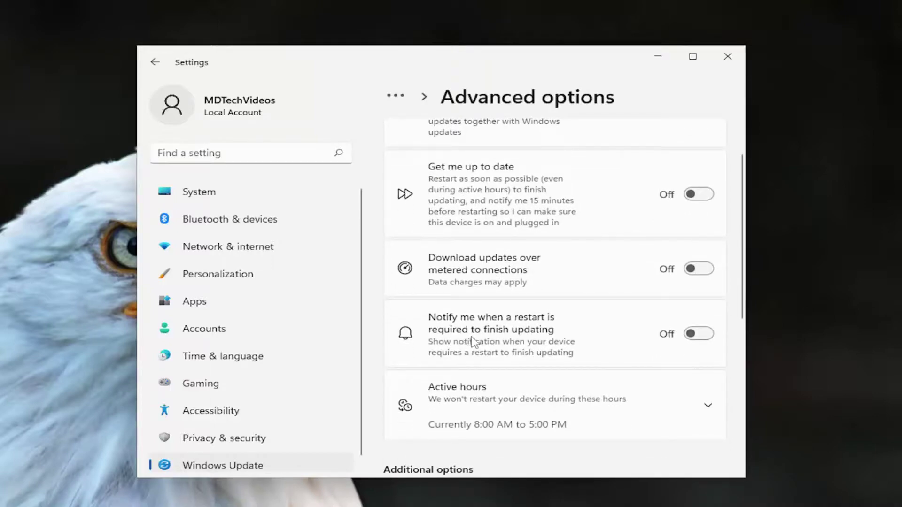
pyautogui.click(698, 334)
pyautogui.click(699, 335)
pyautogui.click(698, 334)
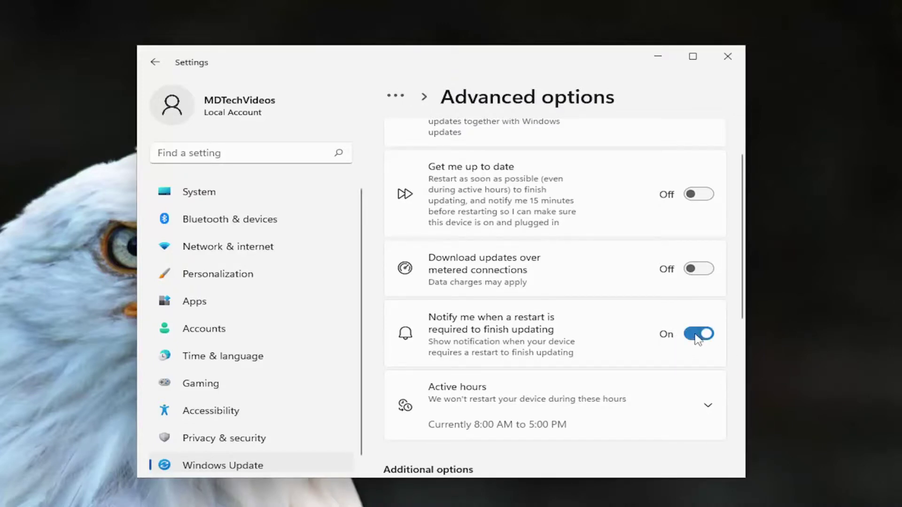
pyautogui.click(735, 66)
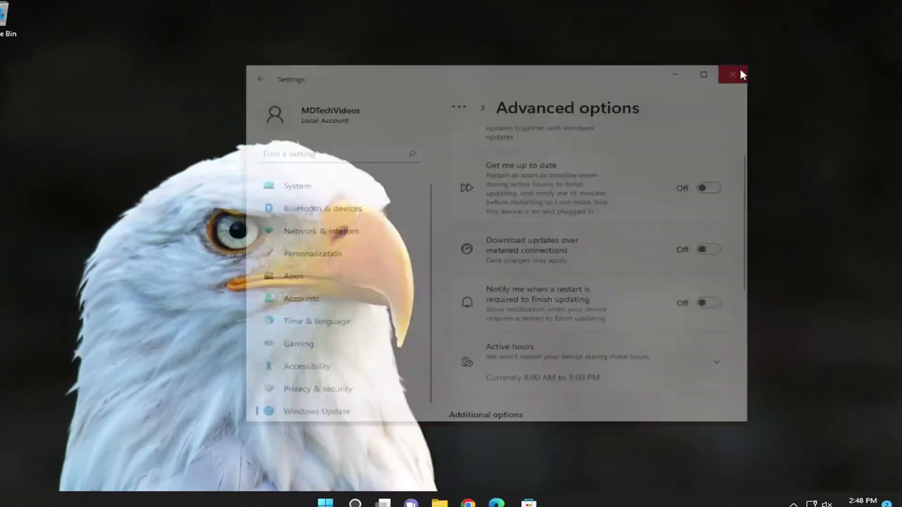